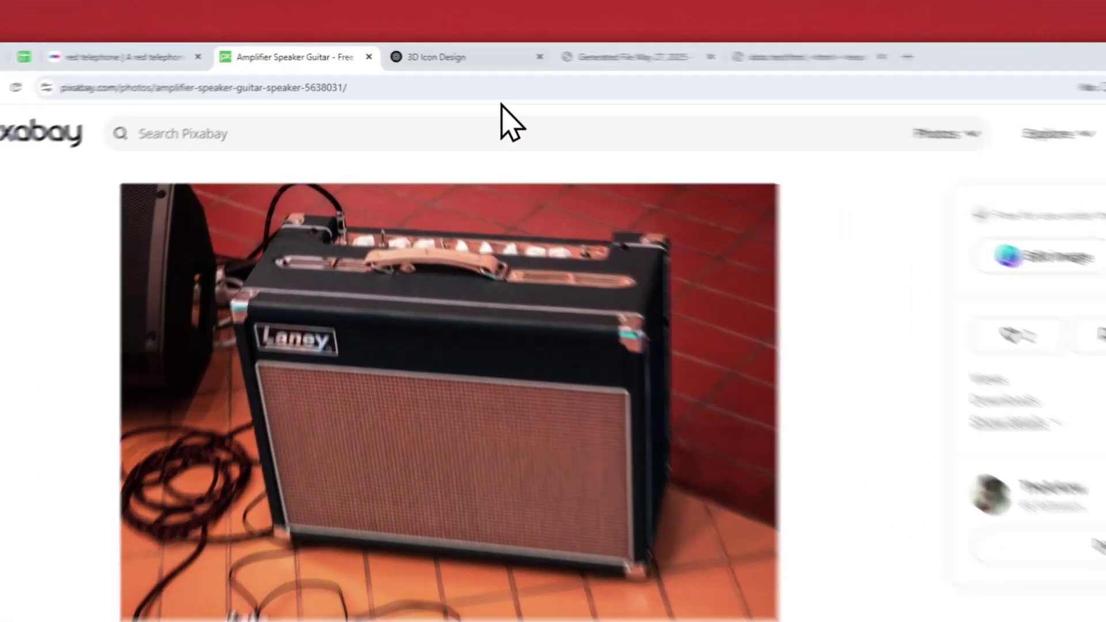
Step: Glance at the earlier generated amp video, then settle back on the 3D Icon Design chat
left_click(429, 56)
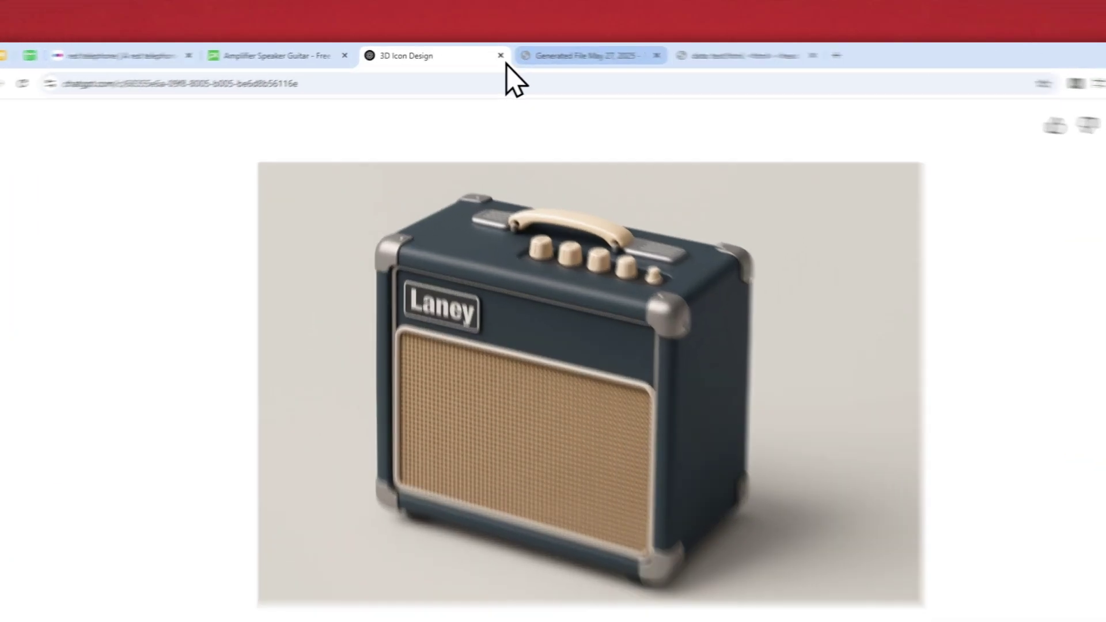
left_click(531, 54)
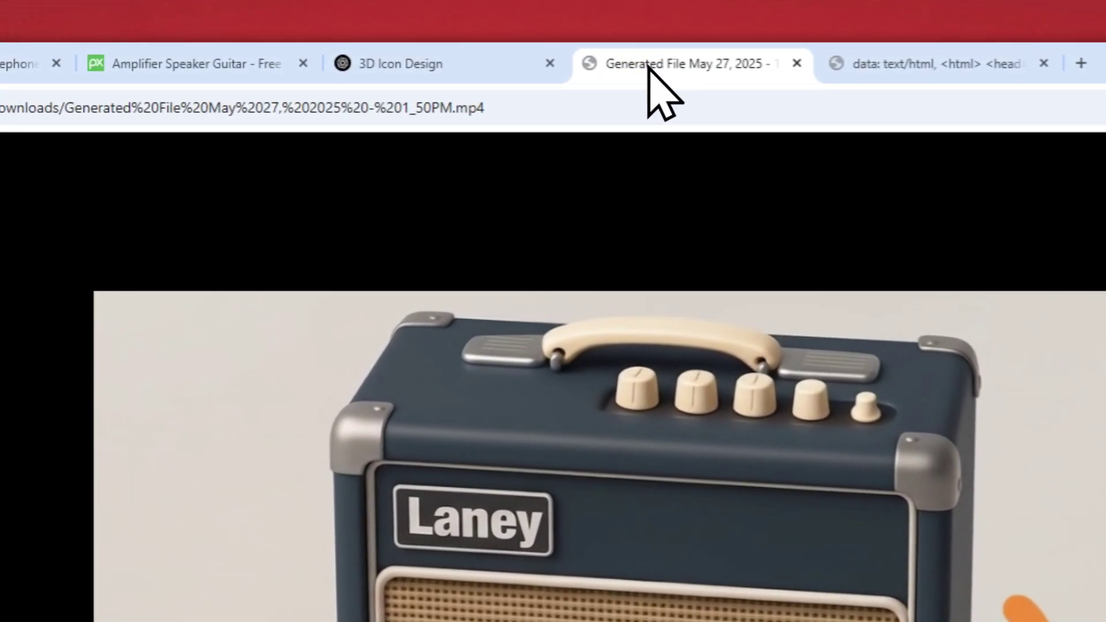
left_click(457, 62)
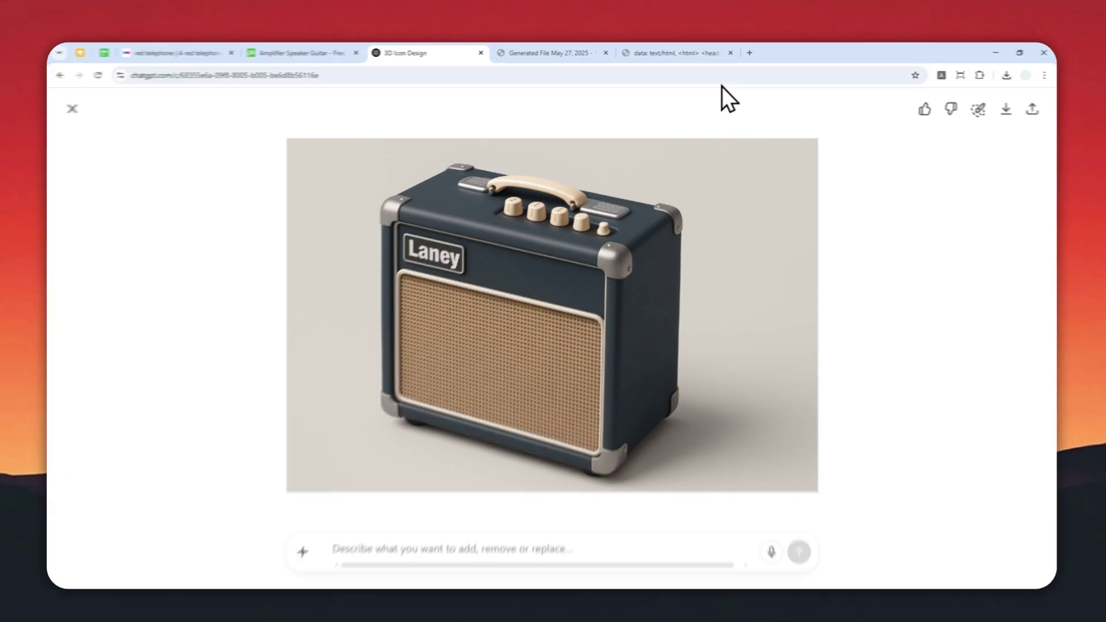
Step: Load chatgpt.com in a new tab and check the red telephone photo
left_click(748, 53)
type("ch")
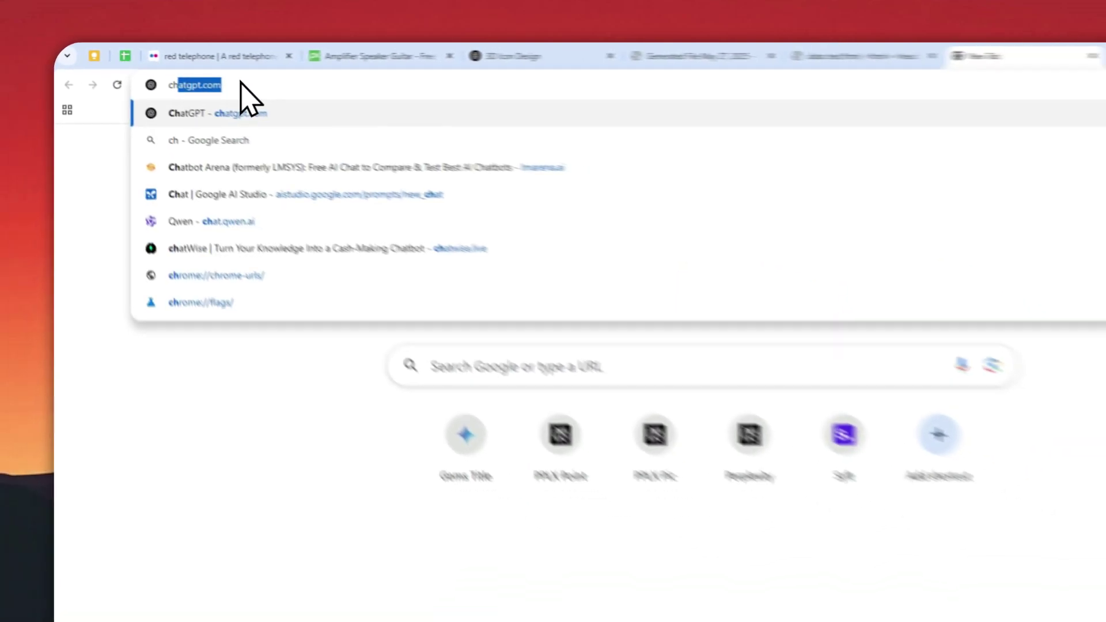
type("at")
key("Return")
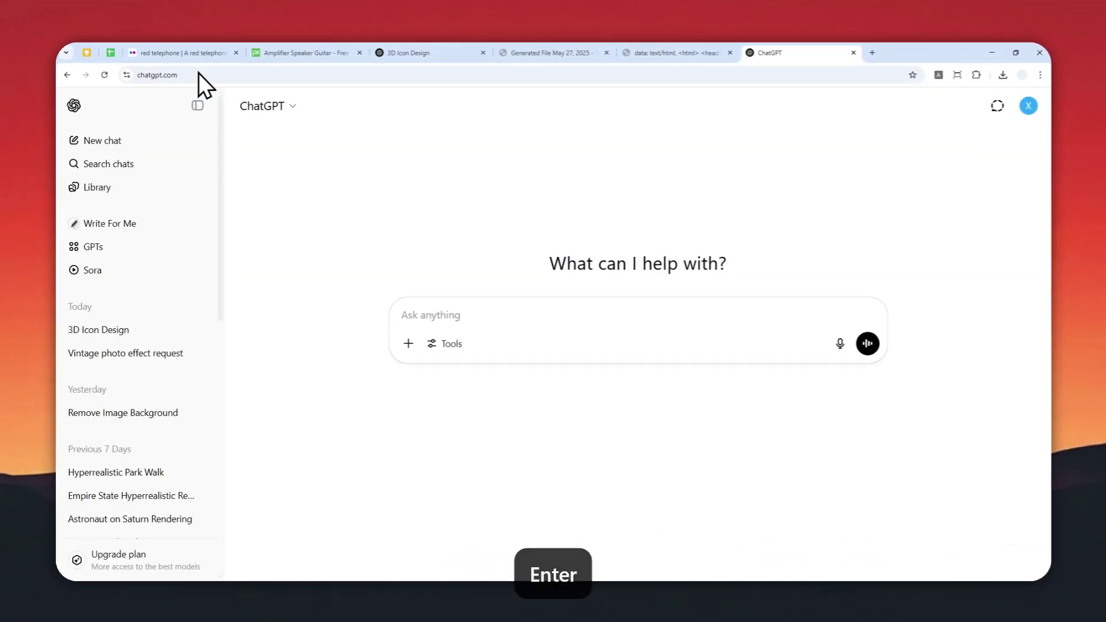
left_click(173, 53)
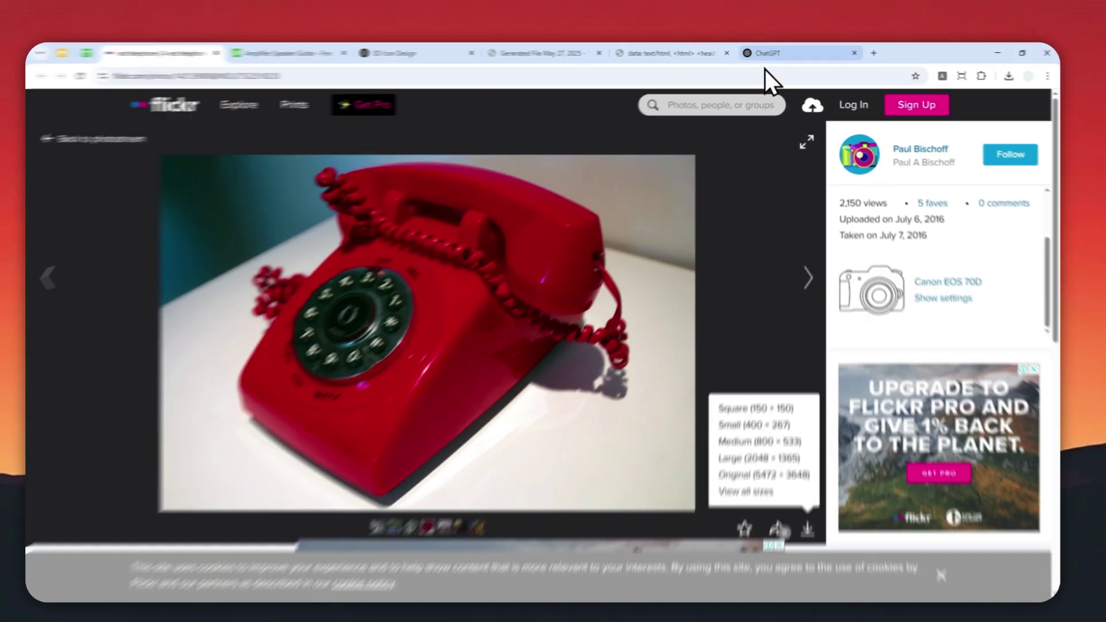
left_click(768, 53)
Step: Attach the red telephone photo to the new ChatGPT message from the computer
left_click(429, 456)
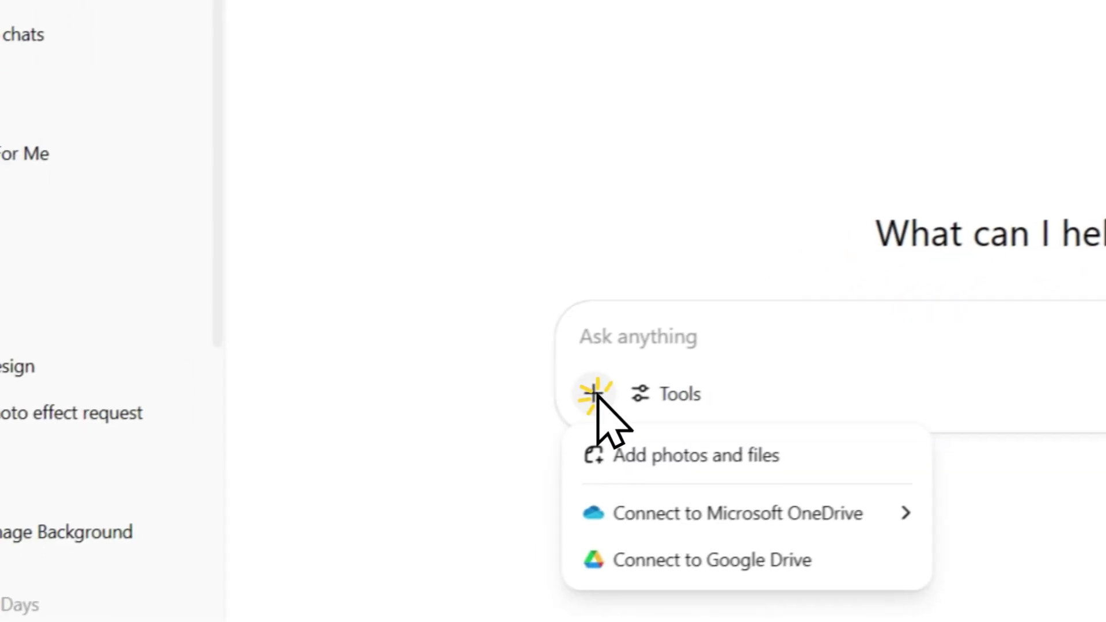
left_click(691, 450)
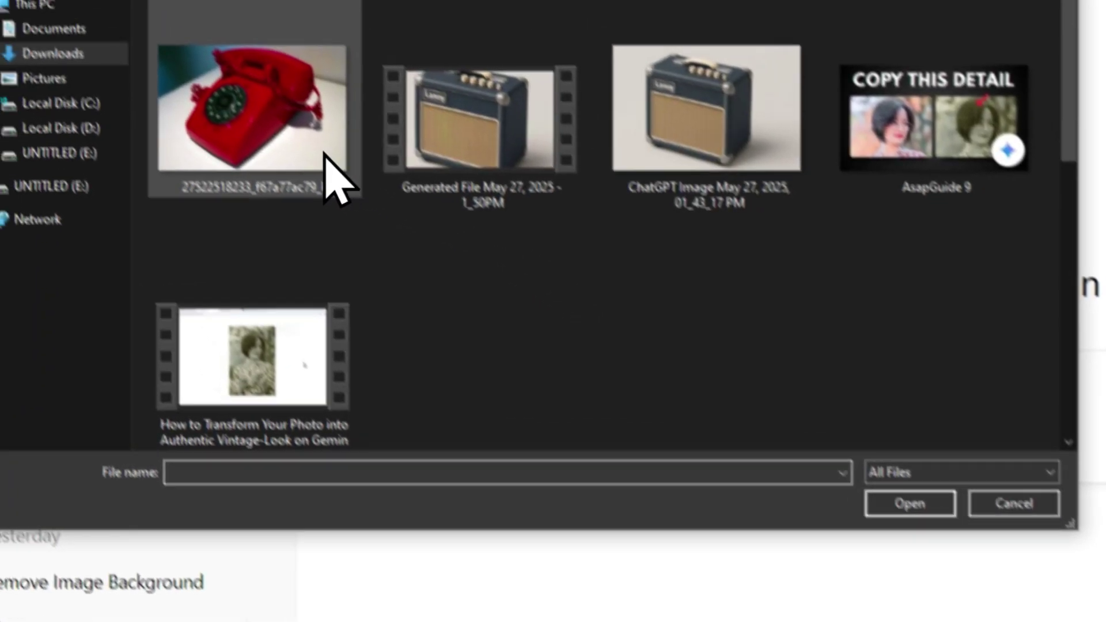
left_click(325, 165)
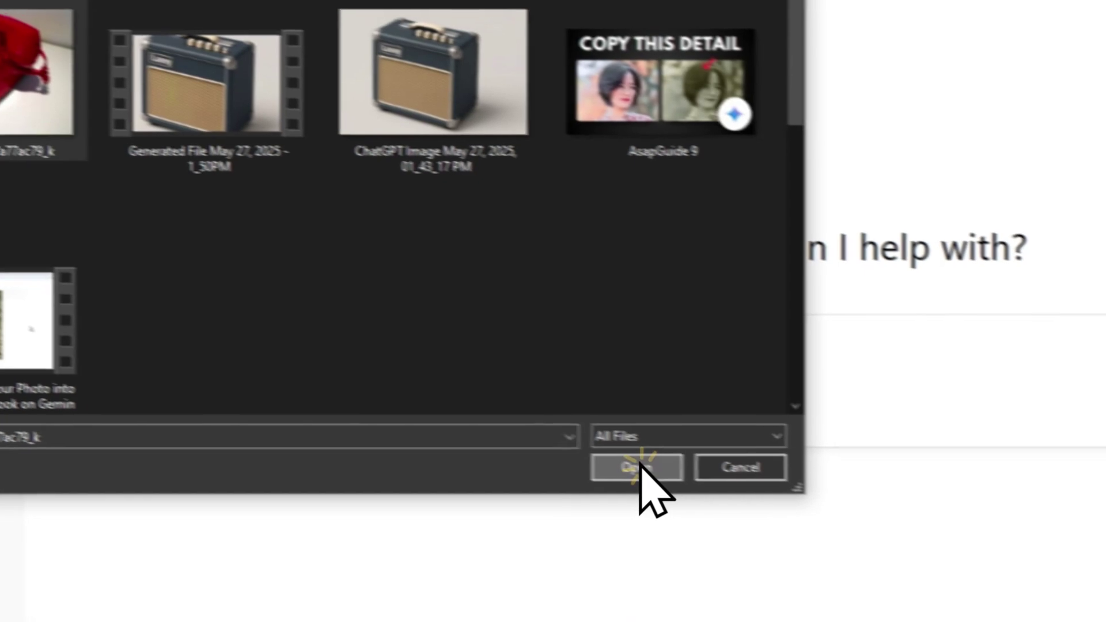
left_click(944, 545)
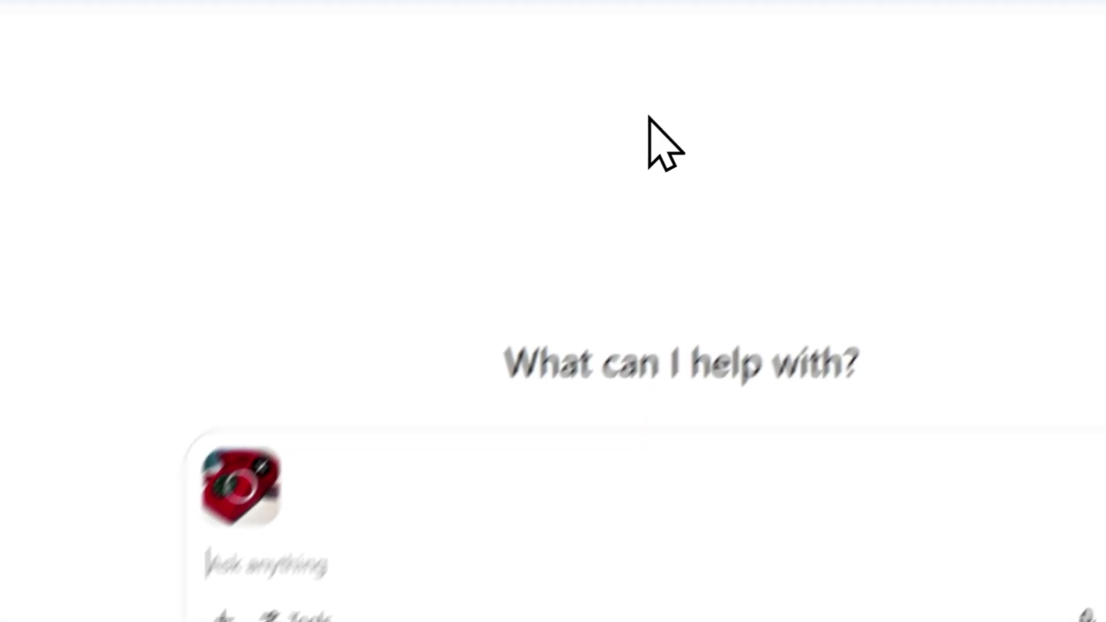
Step: Copy the whole 3D icon prompt from the text page tab
left_click(780, 66)
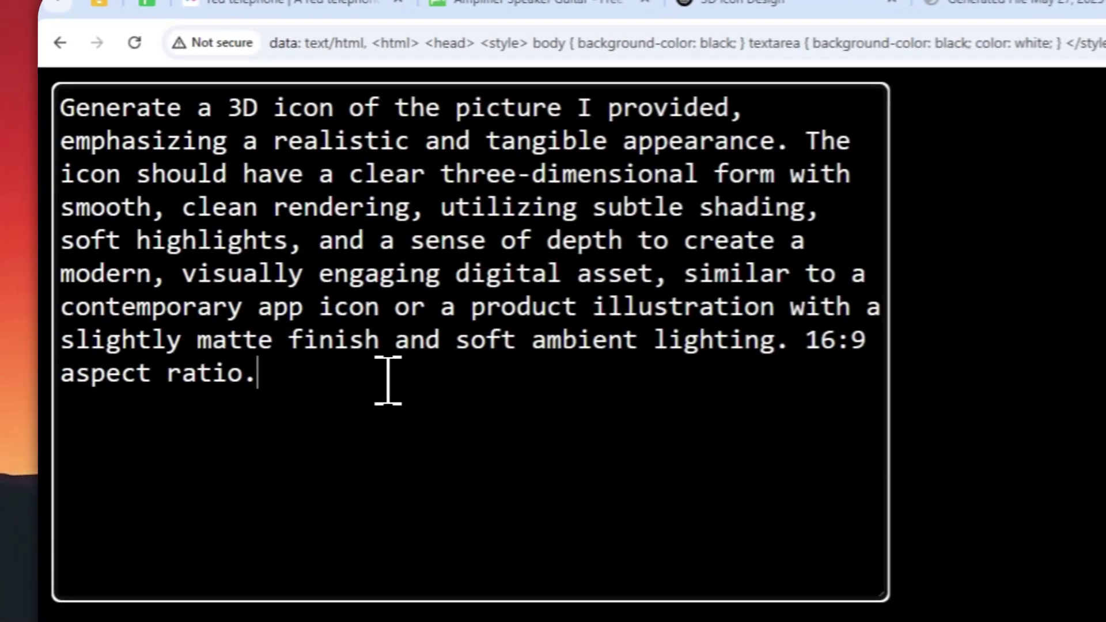
left_click_drag(276, 437, 80, 171)
right_click(265, 255)
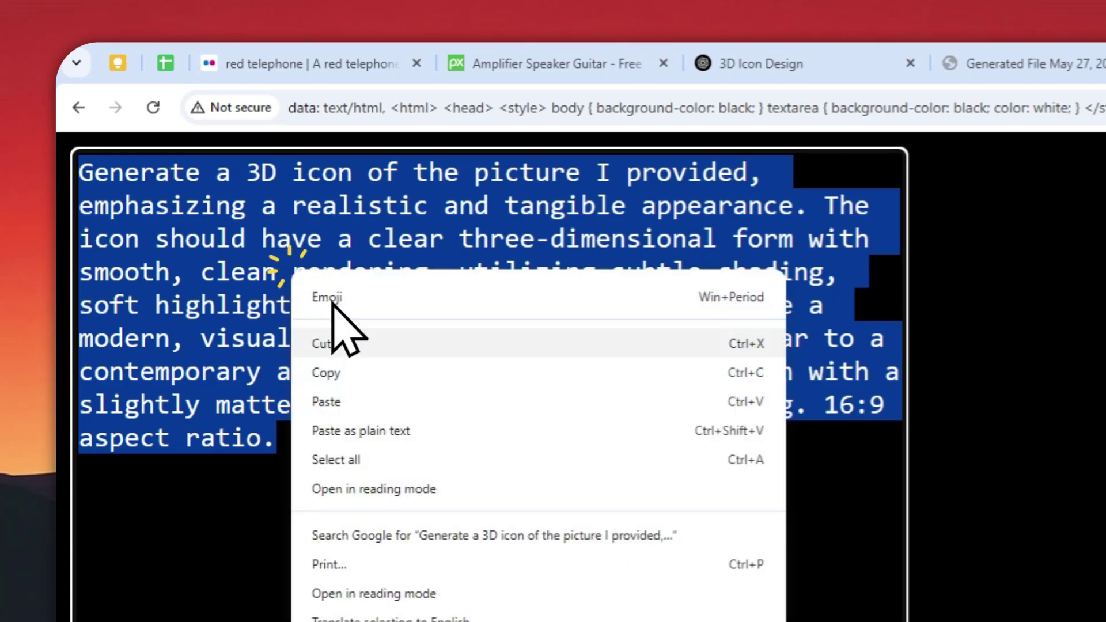
left_click(367, 370)
Step: Paste the prompt into the ChatGPT message and highlight its 16:9 aspect ratio
left_click(933, 73)
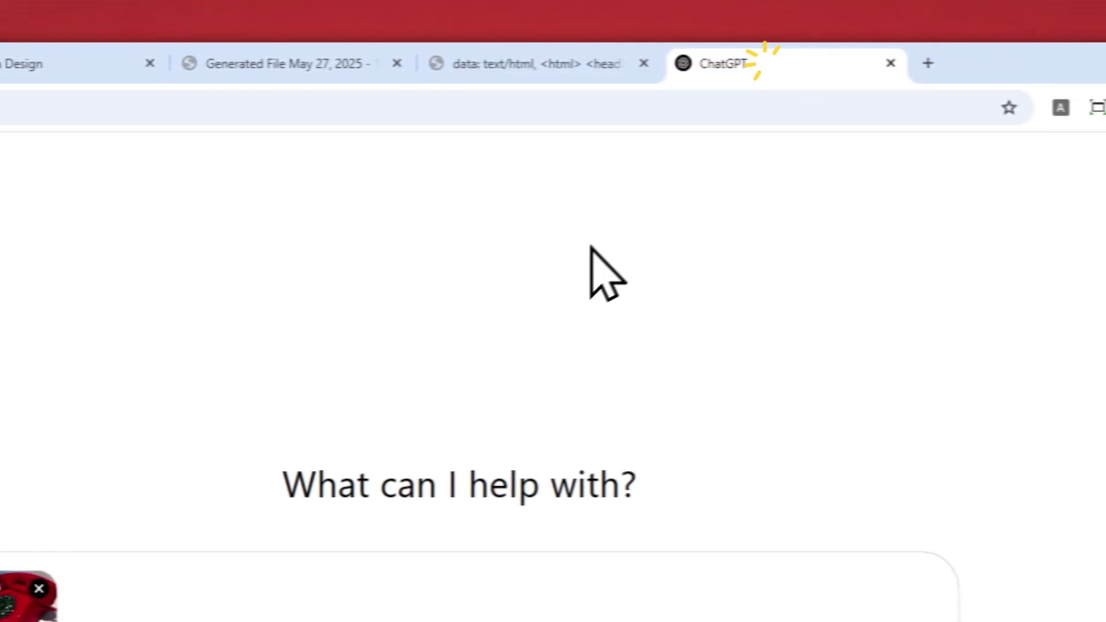
right_click(475, 434)
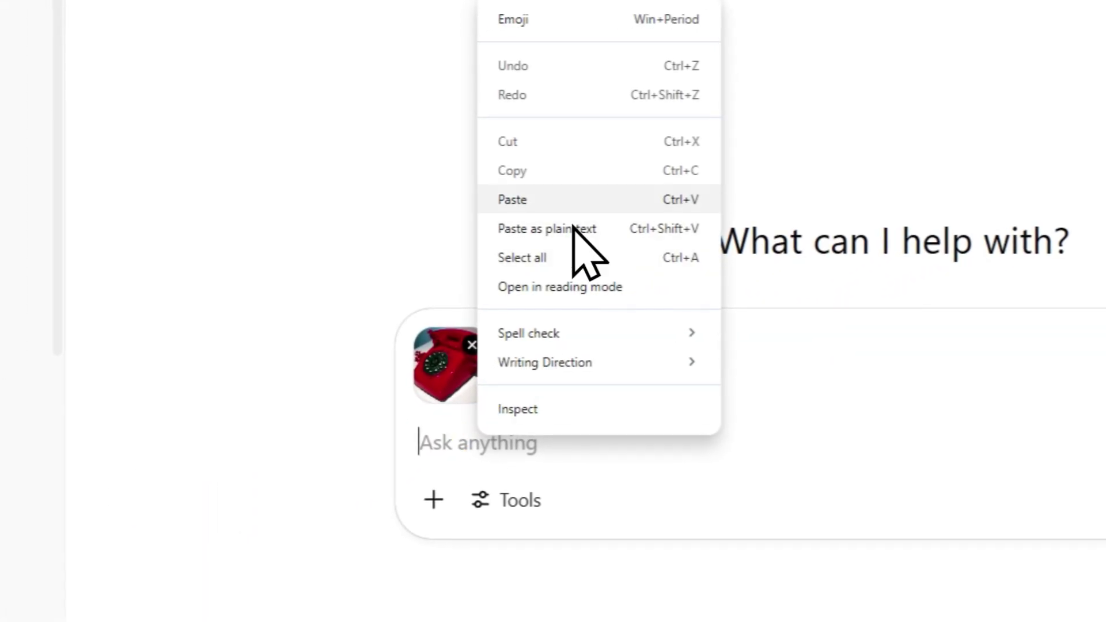
left_click(575, 199)
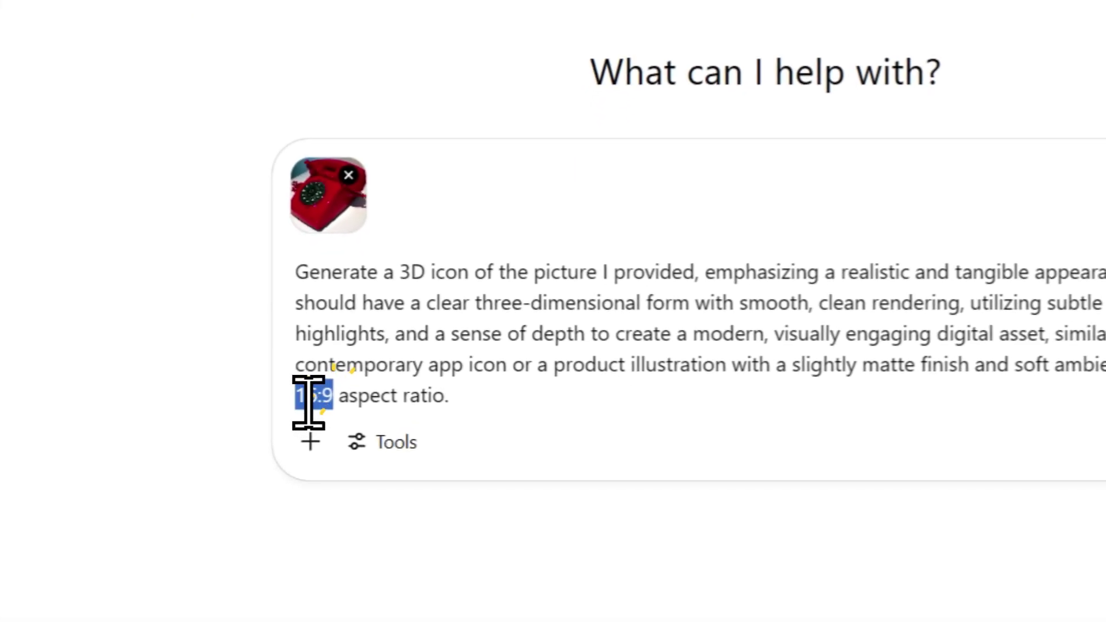
left_click_drag(420, 427, 407, 430)
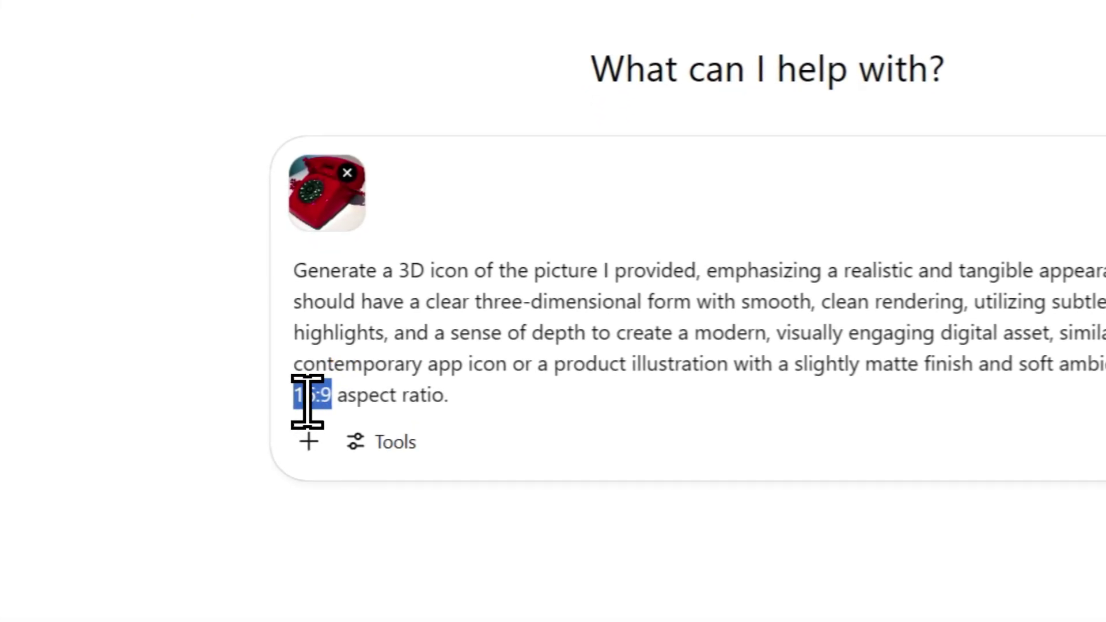
Step: Generate the 3D red telephone icon with Create an image and download the PNG
left_click(388, 442)
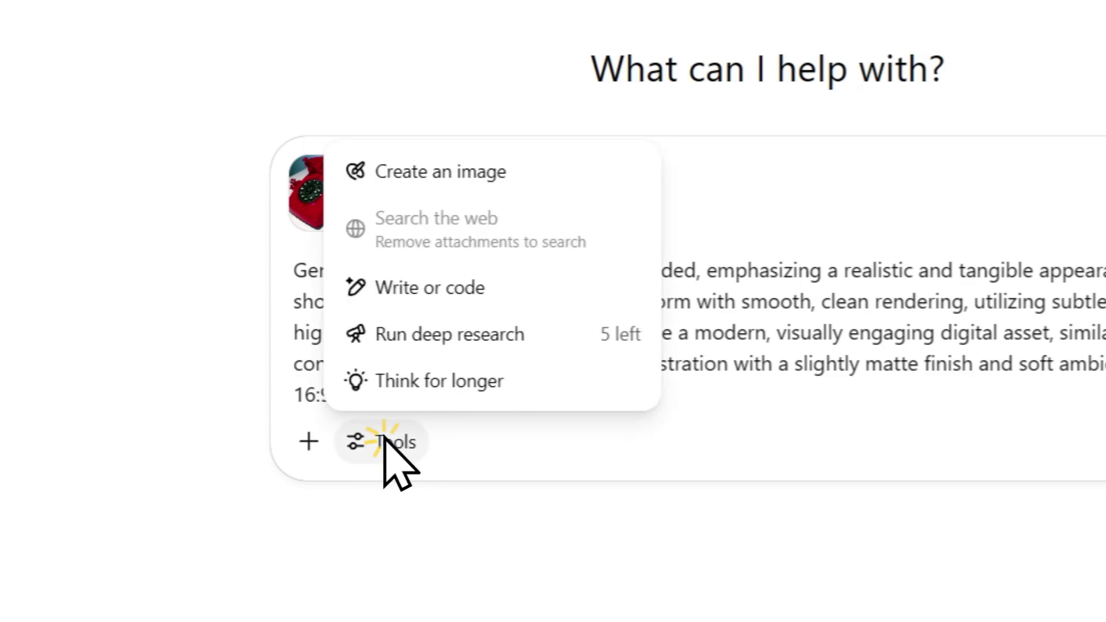
left_click(408, 173)
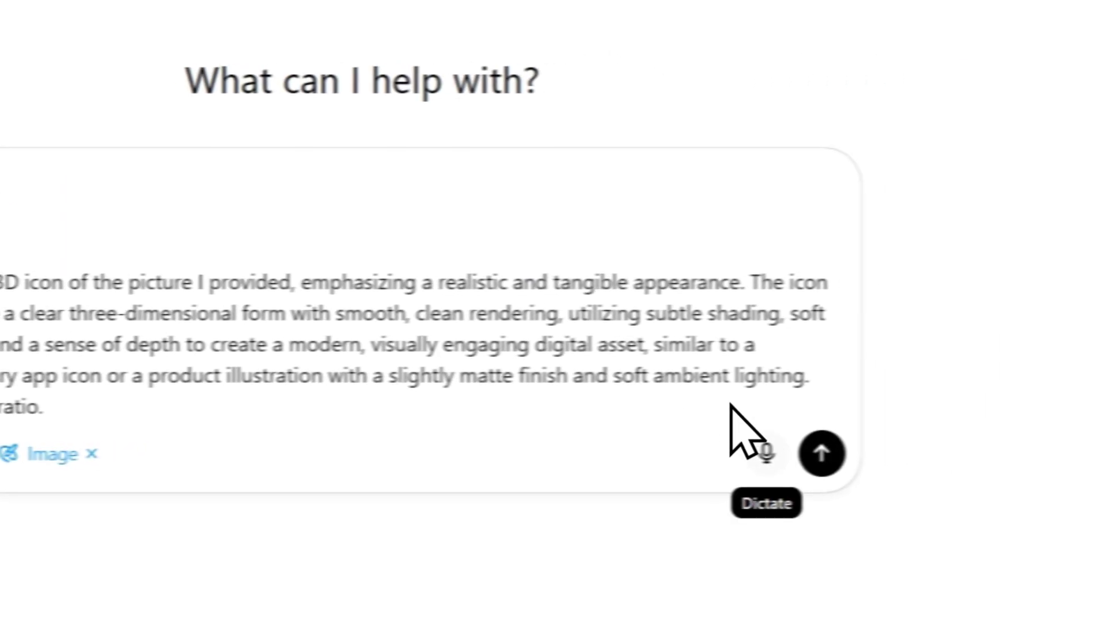
left_click(763, 459)
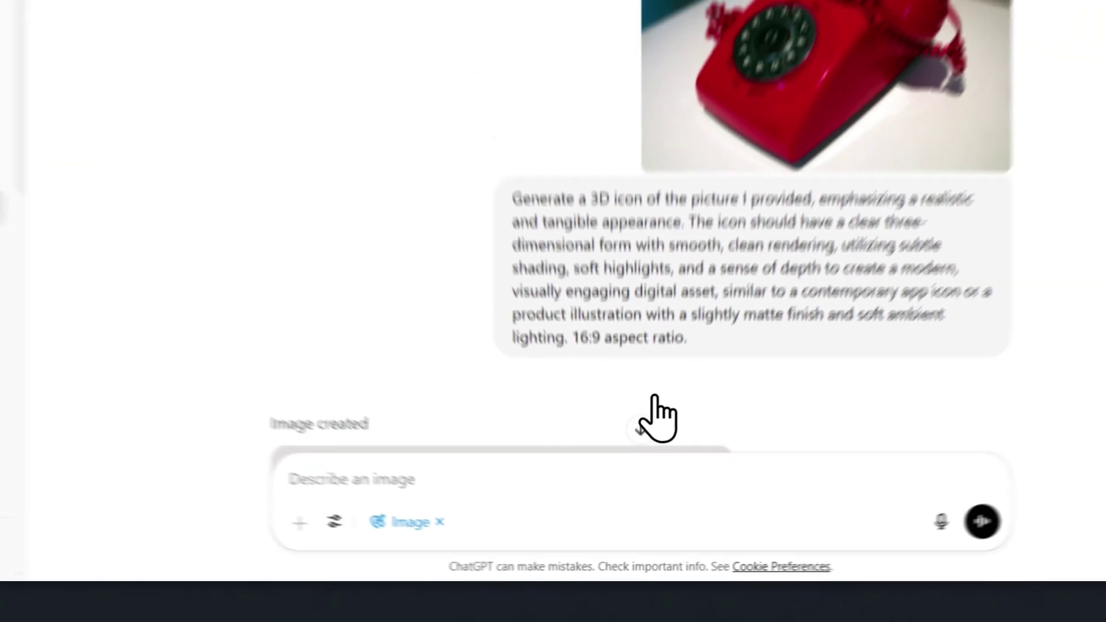
mouse_move(552, 311)
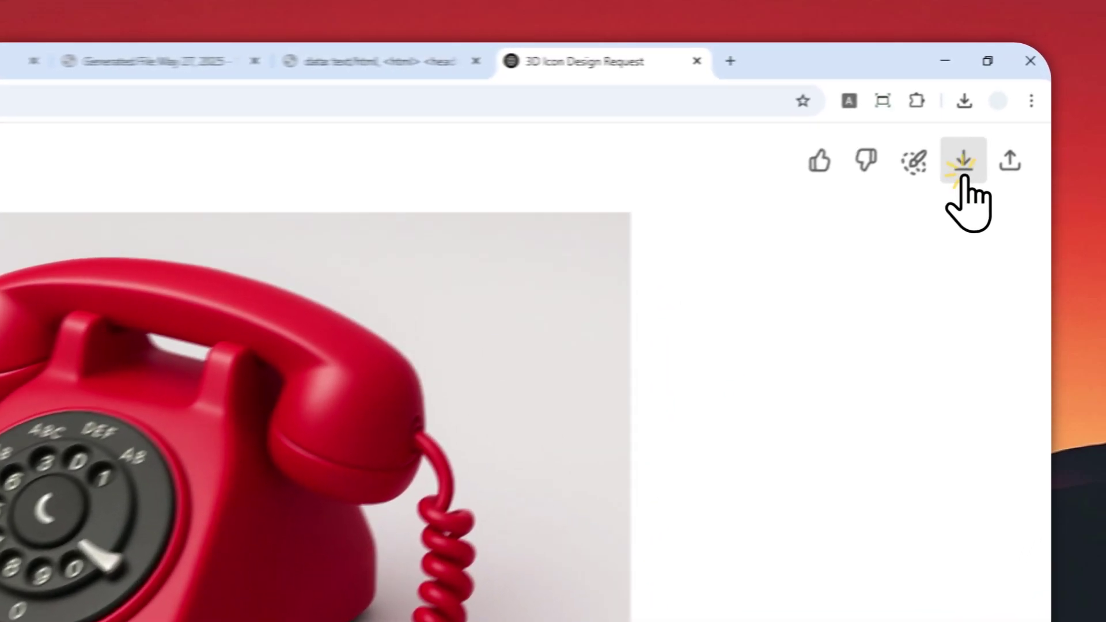
left_click(1002, 111)
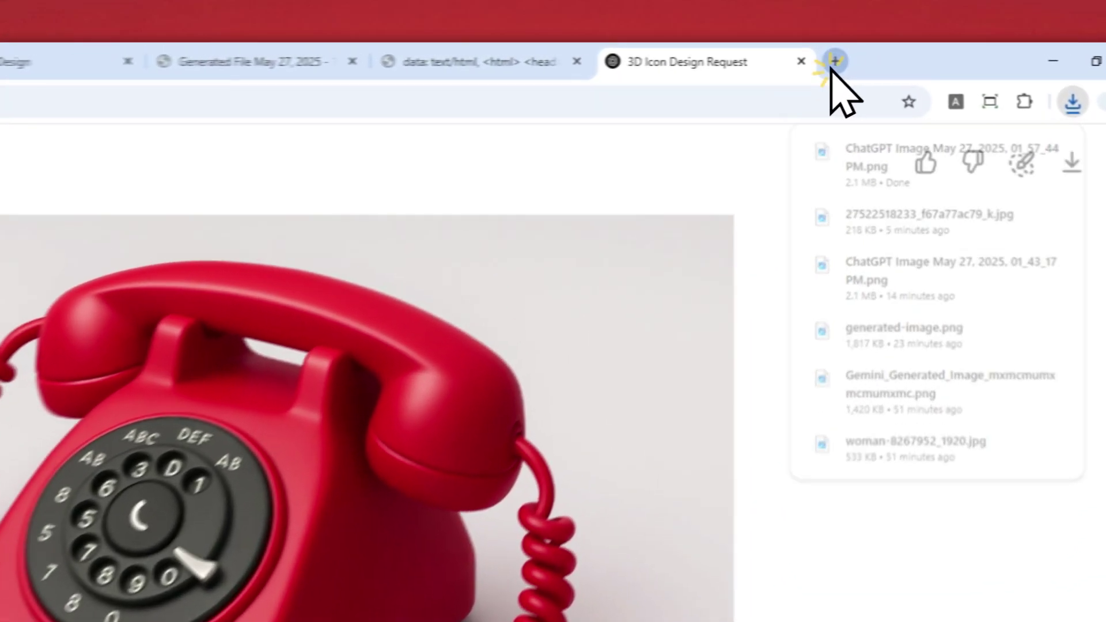
left_click(872, 53)
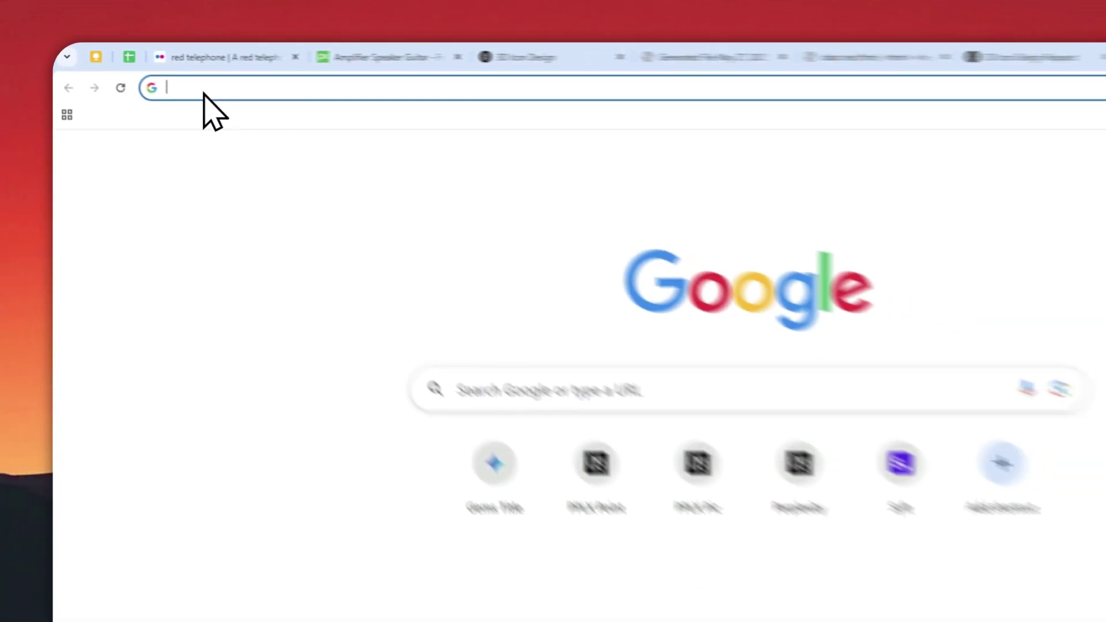
type("a")
Step: Trim the address to aistudio.google.com and load the AI Studio site
key("End")
key("shift+Left")
key("shift+Left")
key("shift+Left")
key("shift+Left")
key("shift+Left")
key("shift+Left")
key("shift+Left")
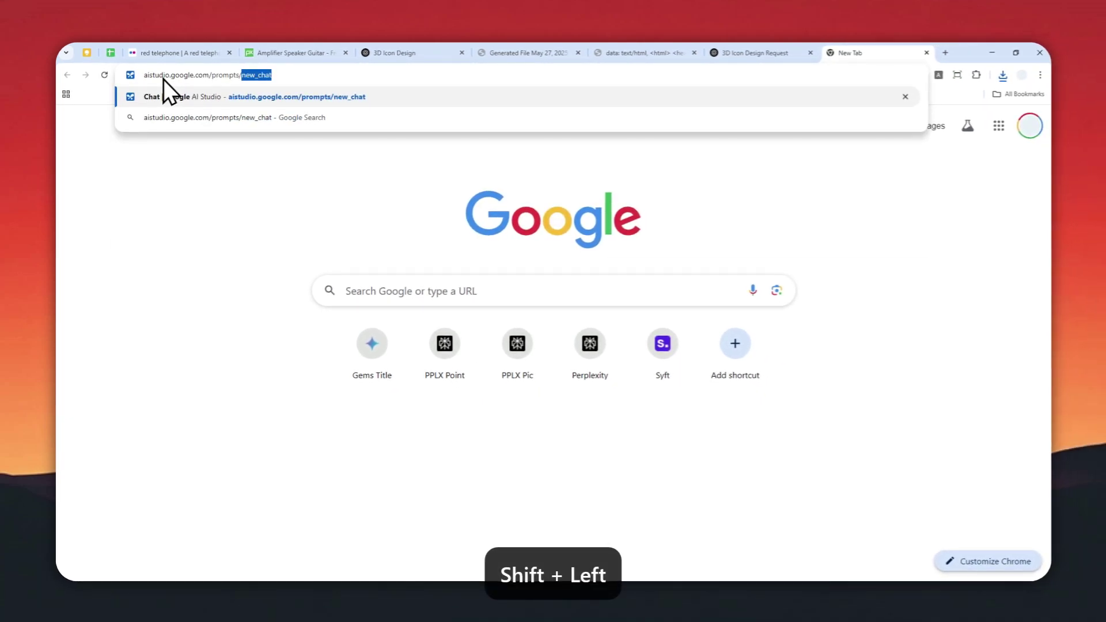
key("shift+Left")
key("shift+Left")
key("shift+Left")
key("BackSpace")
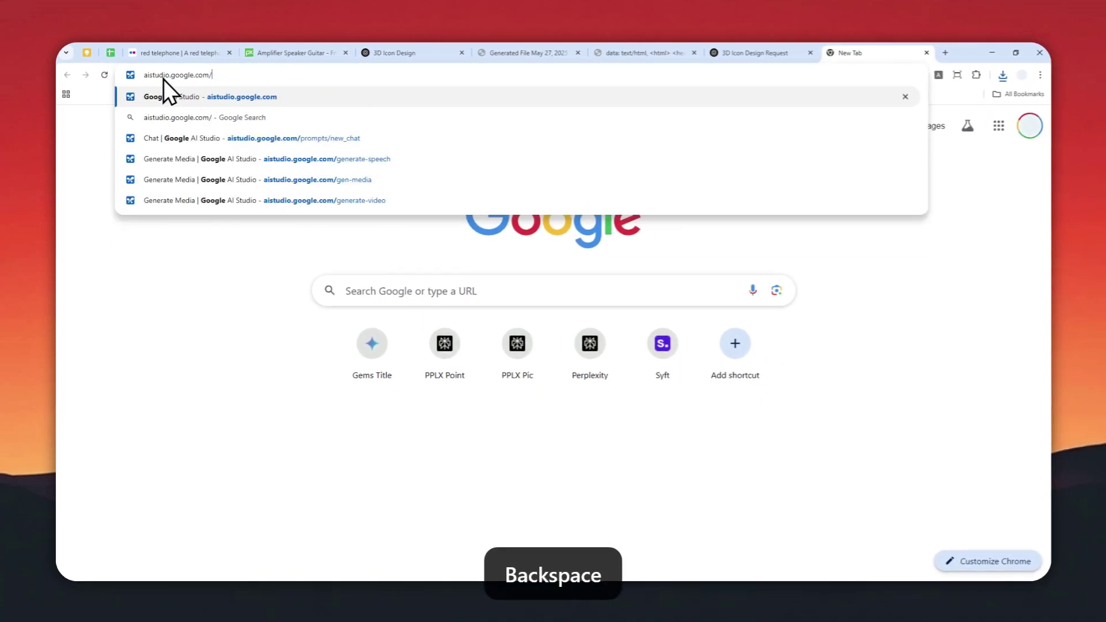
key("Return")
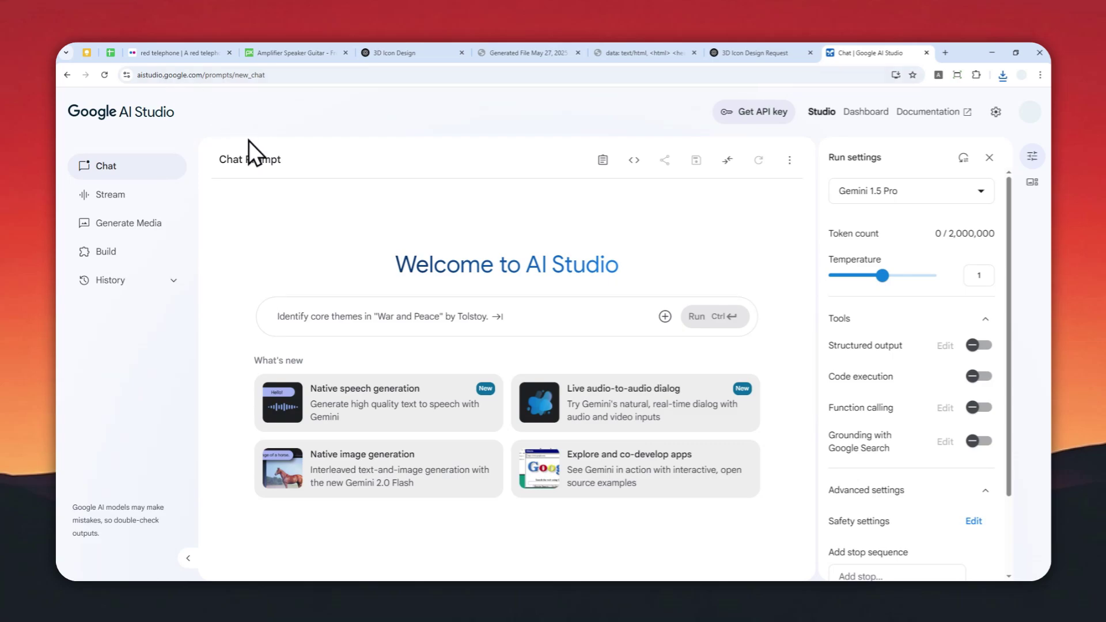
Step: Open the Veo video generator under Generate Media and upload the telephone icon as starting image
left_click(148, 221)
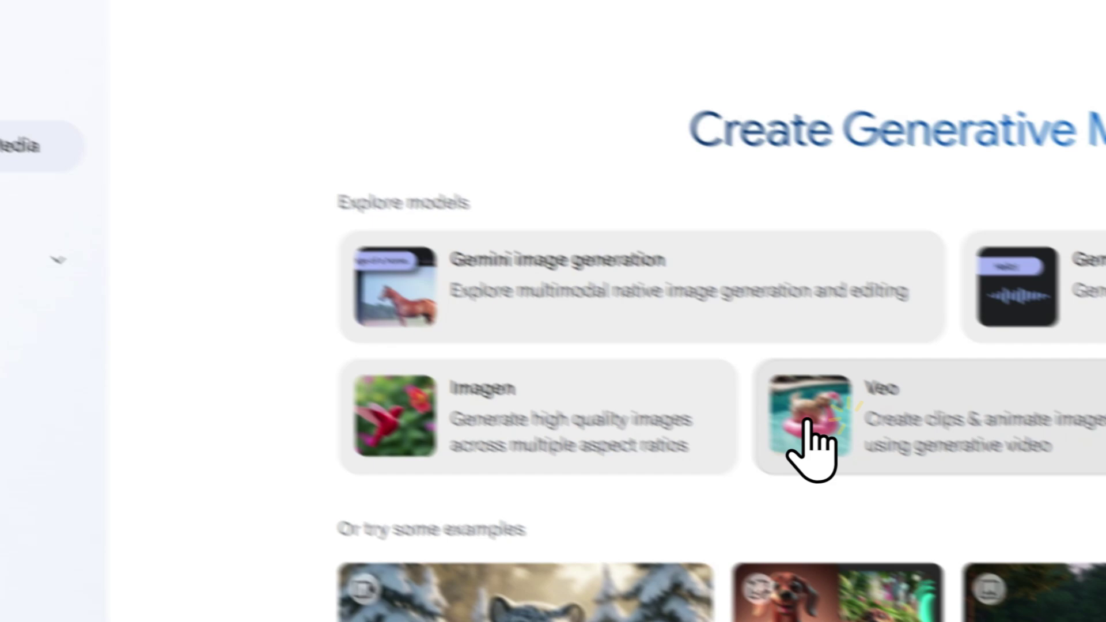
left_click(1038, 534)
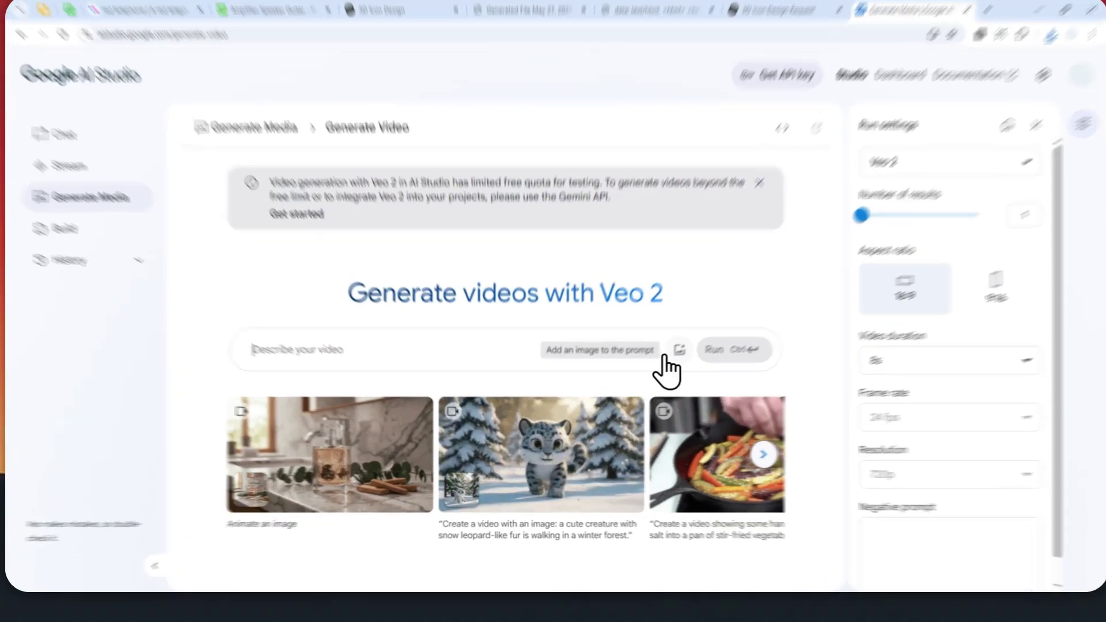
left_click(679, 350)
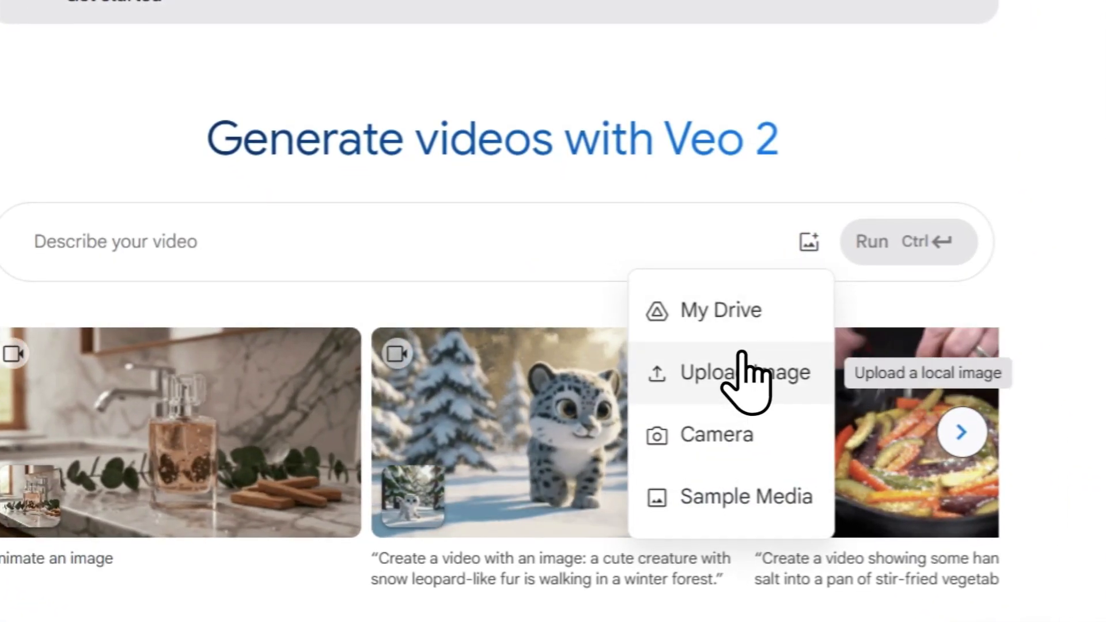
left_click(724, 378)
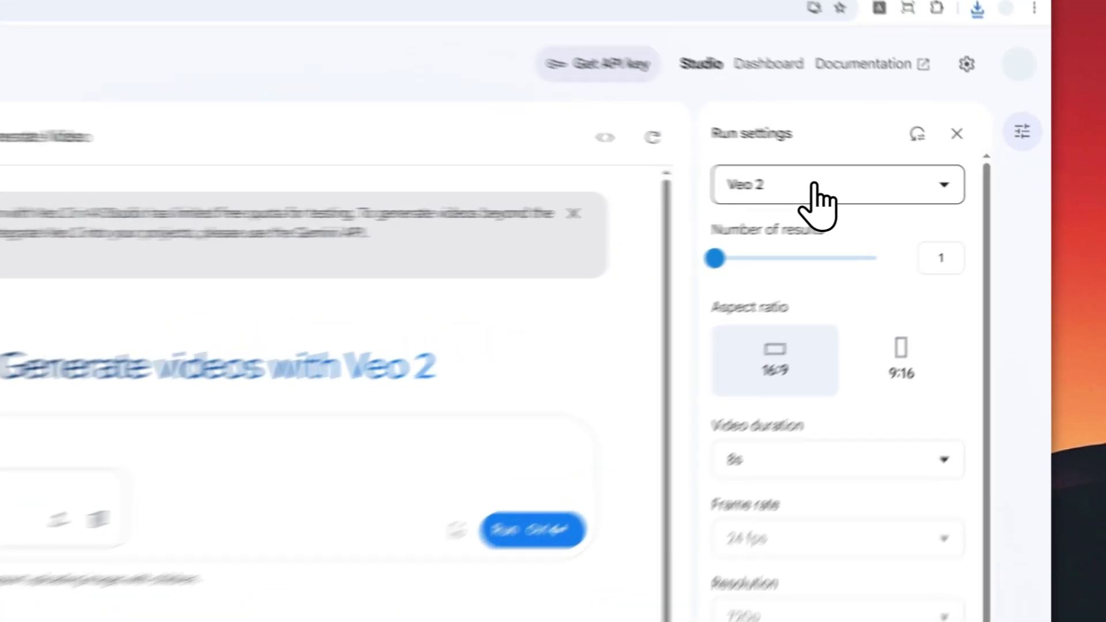
Step: Keep Veo 2 as the model with 16:9 aspect ratio and 8-second duration
left_click(815, 185)
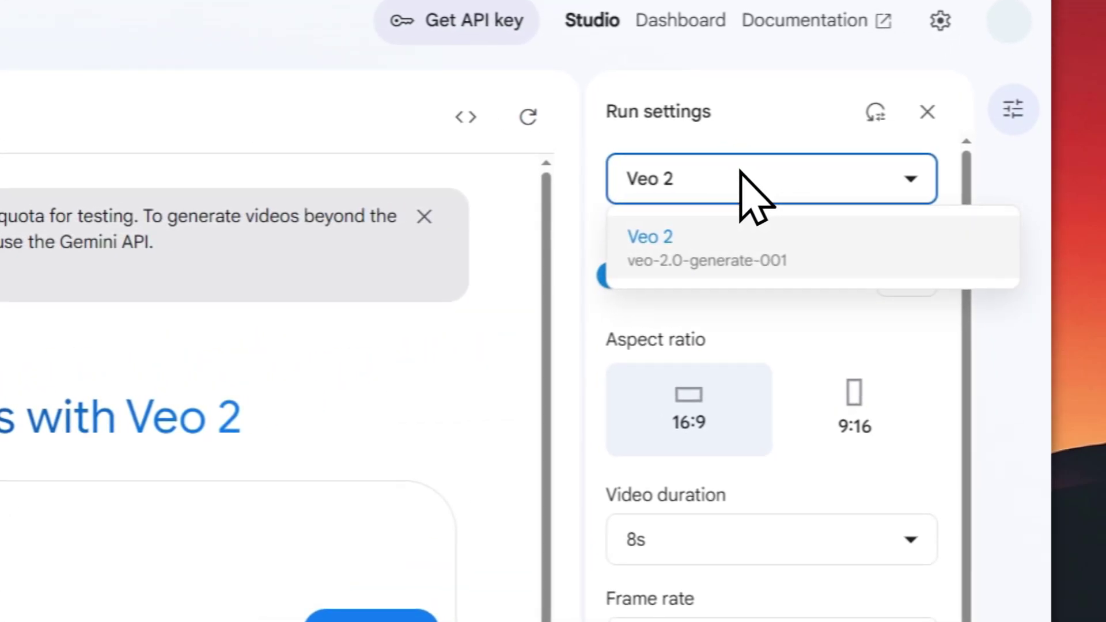
left_click(748, 185)
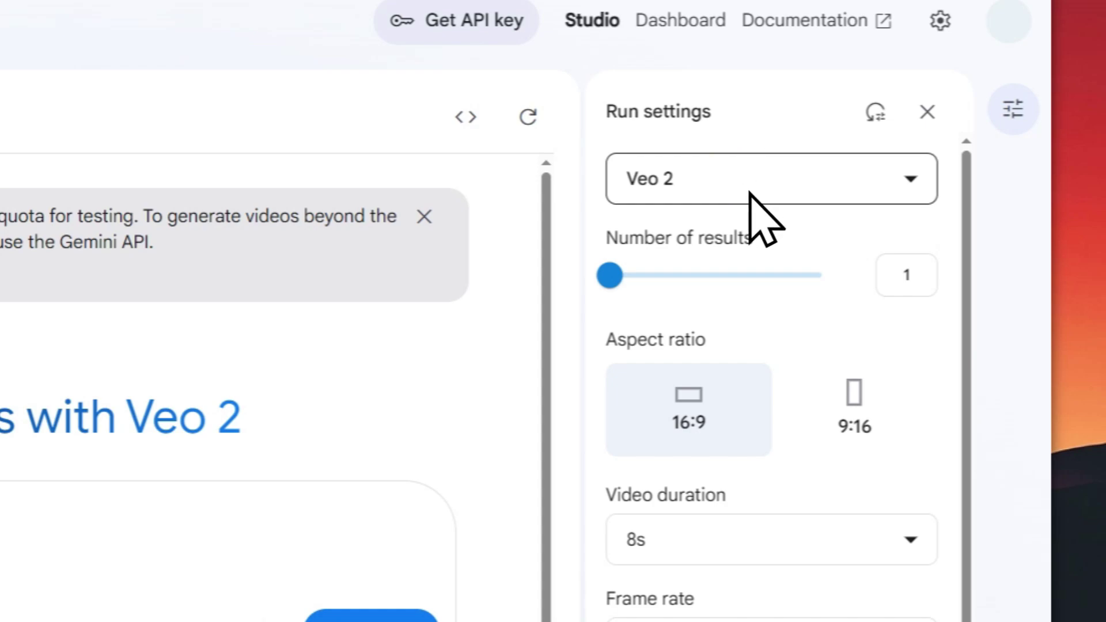
left_click(702, 413)
left_click(711, 291)
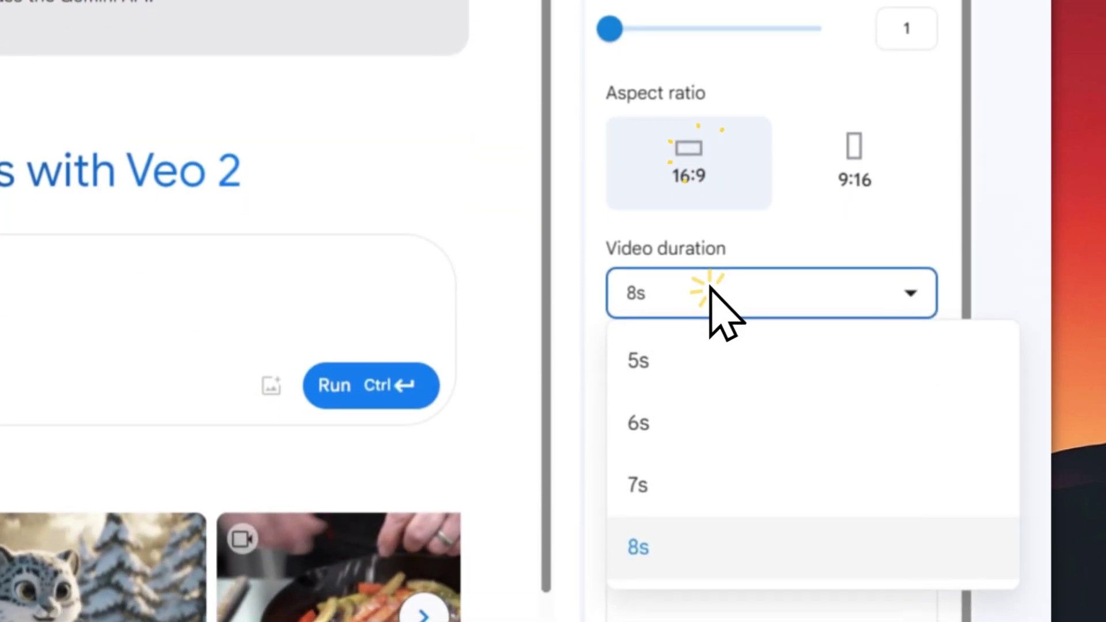
left_click(745, 469)
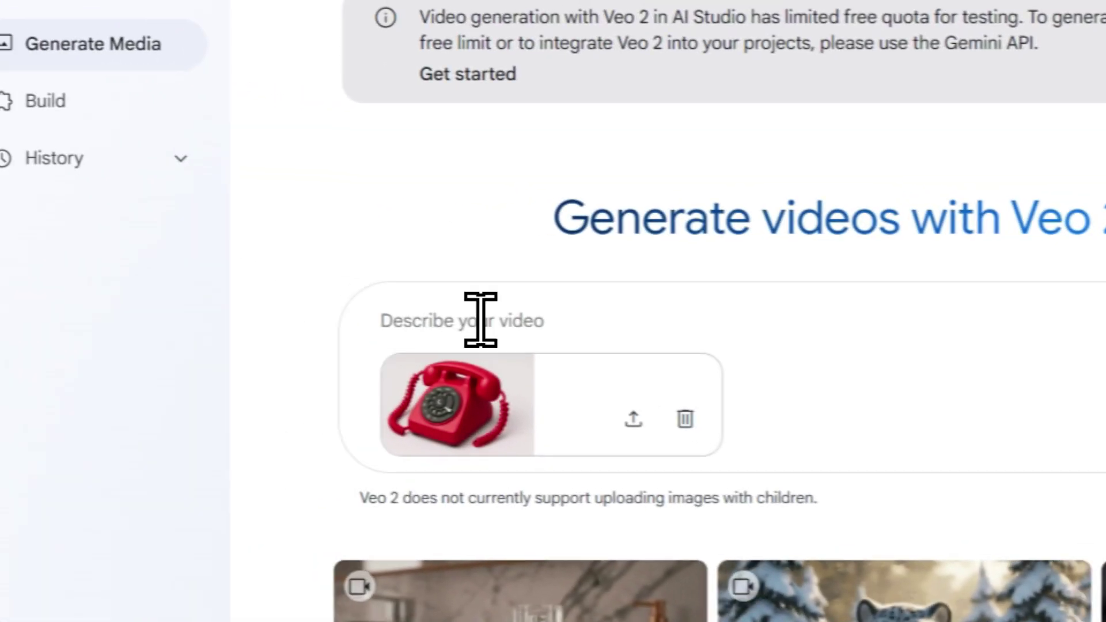
Step: Paste the playful gentle-bounce animation prompt into the video description
left_click(480, 320)
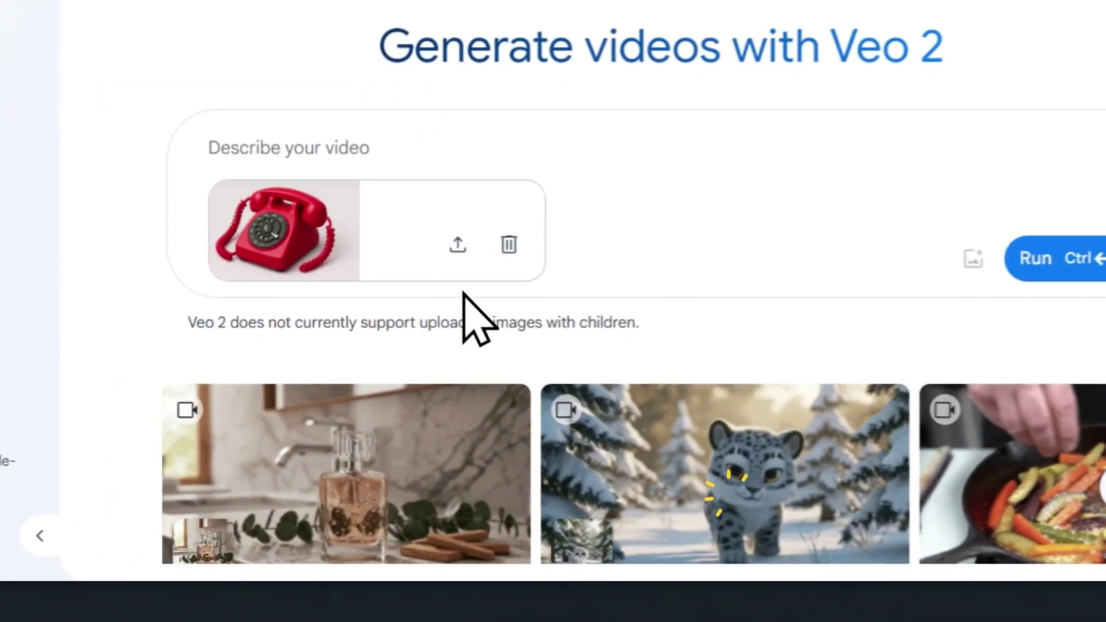
left_click(307, 362)
right_click(423, 200)
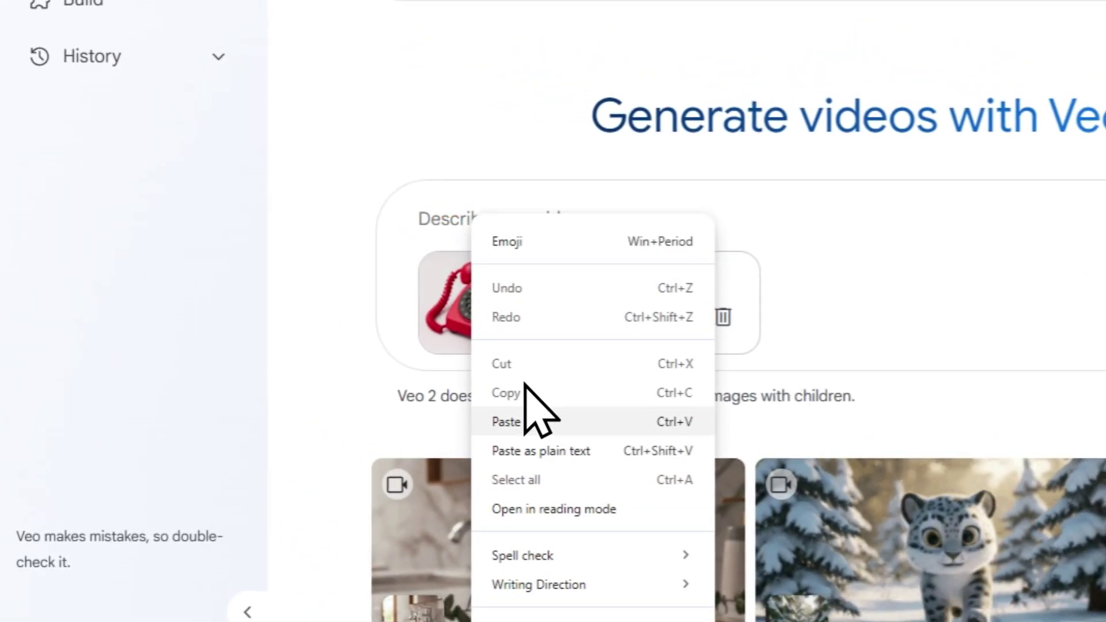
left_click(471, 393)
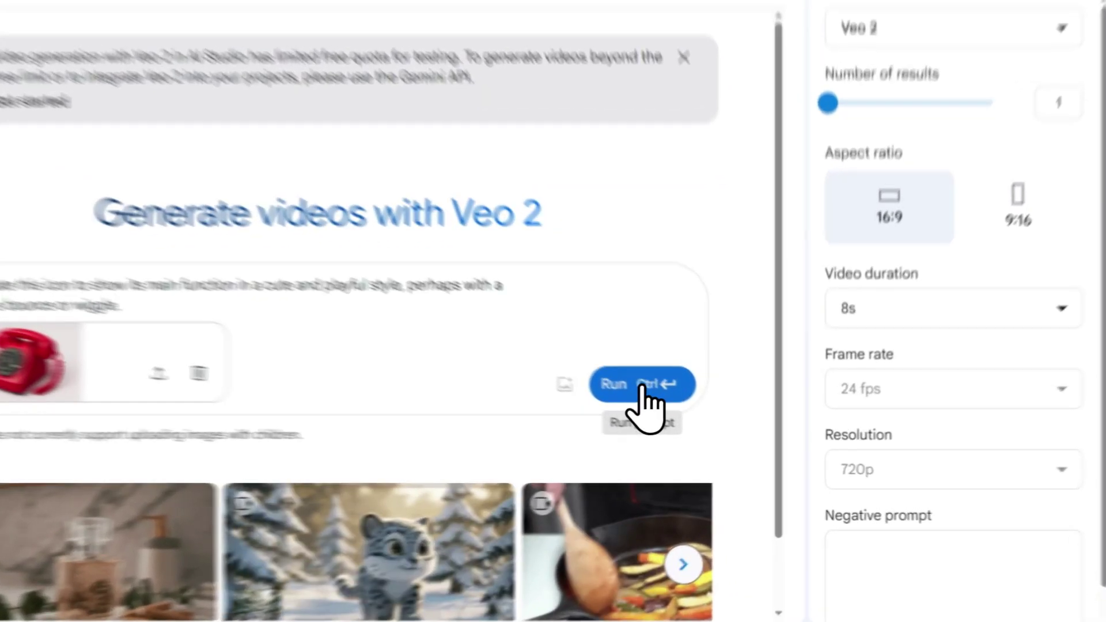
Step: Run Veo 2 and open the finished telephone clip in the larger viewer
left_click(723, 421)
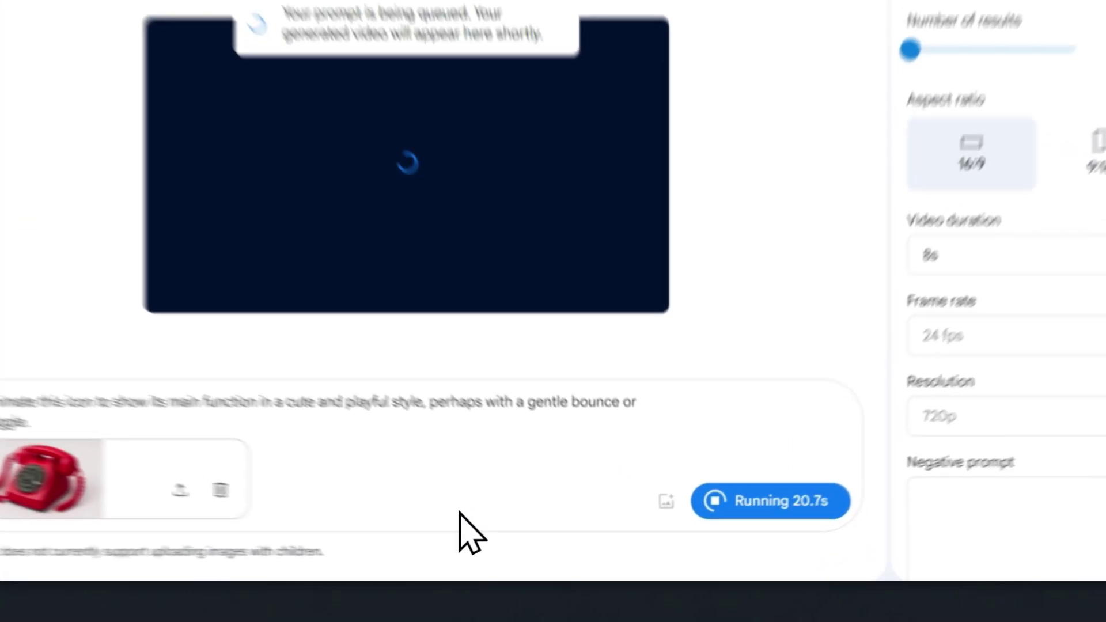
left_click(542, 538)
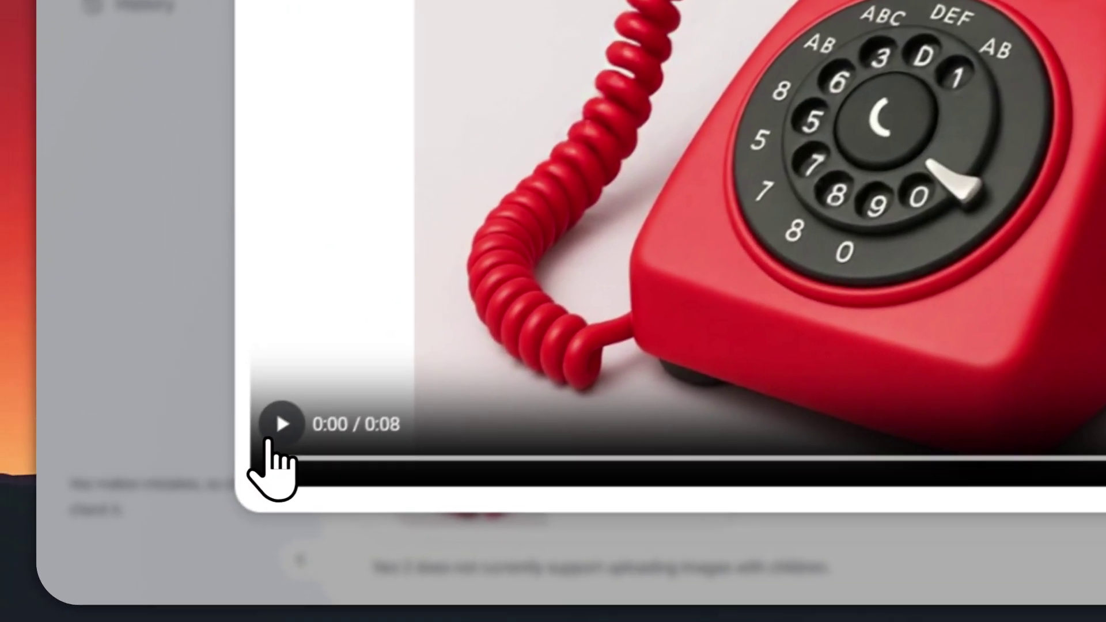
Step: Play the telephone clip, rewind it to the beginning, and download it as an MP4
left_click(287, 407)
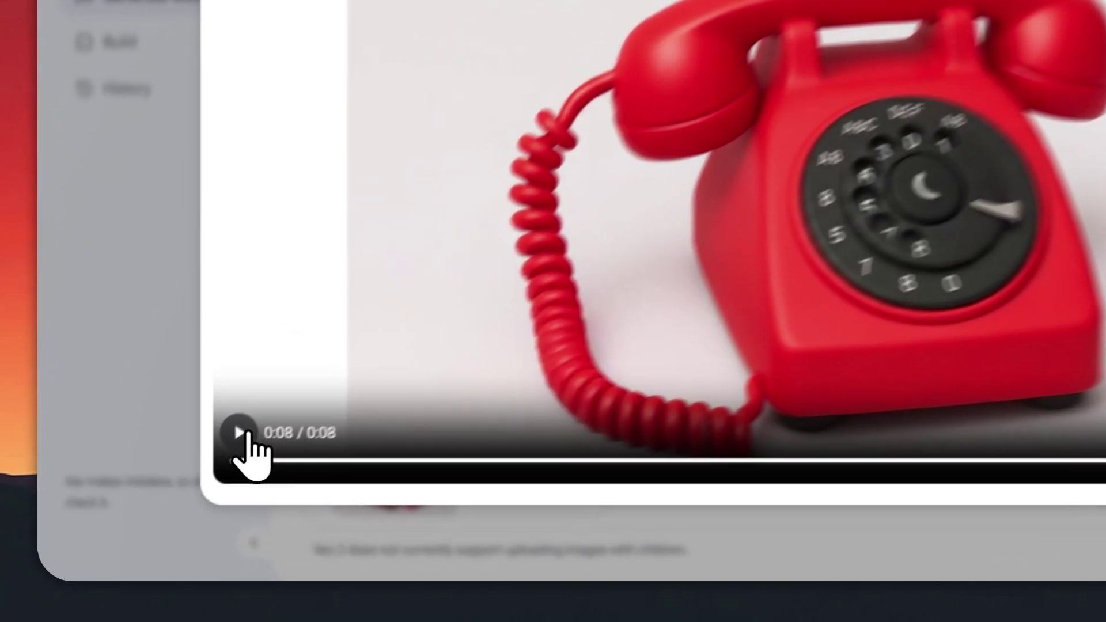
left_click(179, 489)
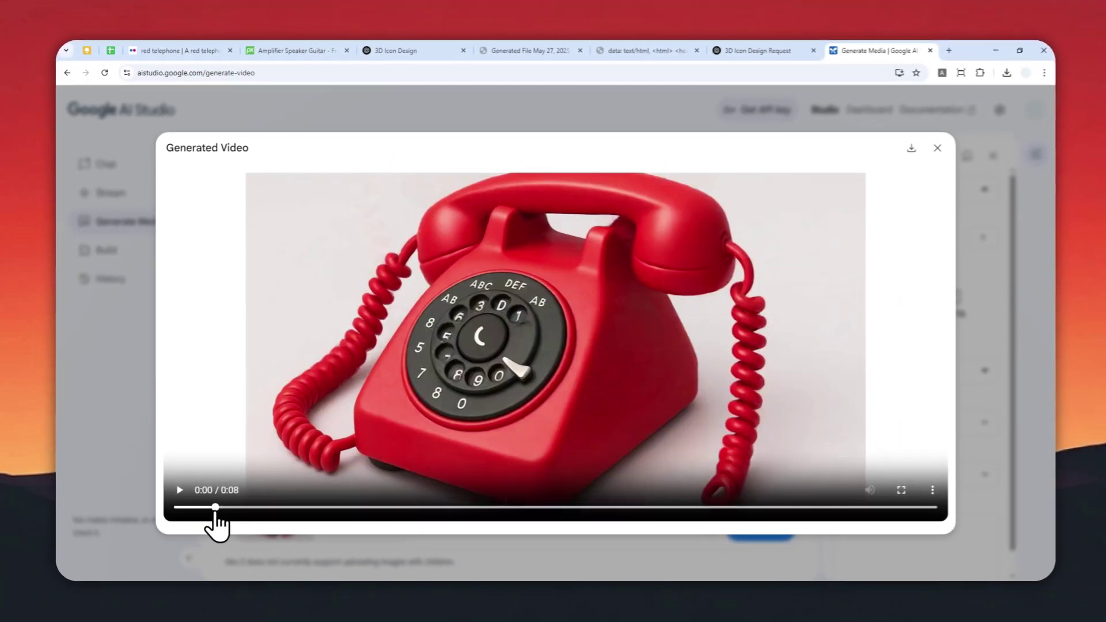
mouse_move(216, 513)
left_mouse_down()
mouse_move(184, 519)
mouse_move(224, 515)
left_mouse_up()
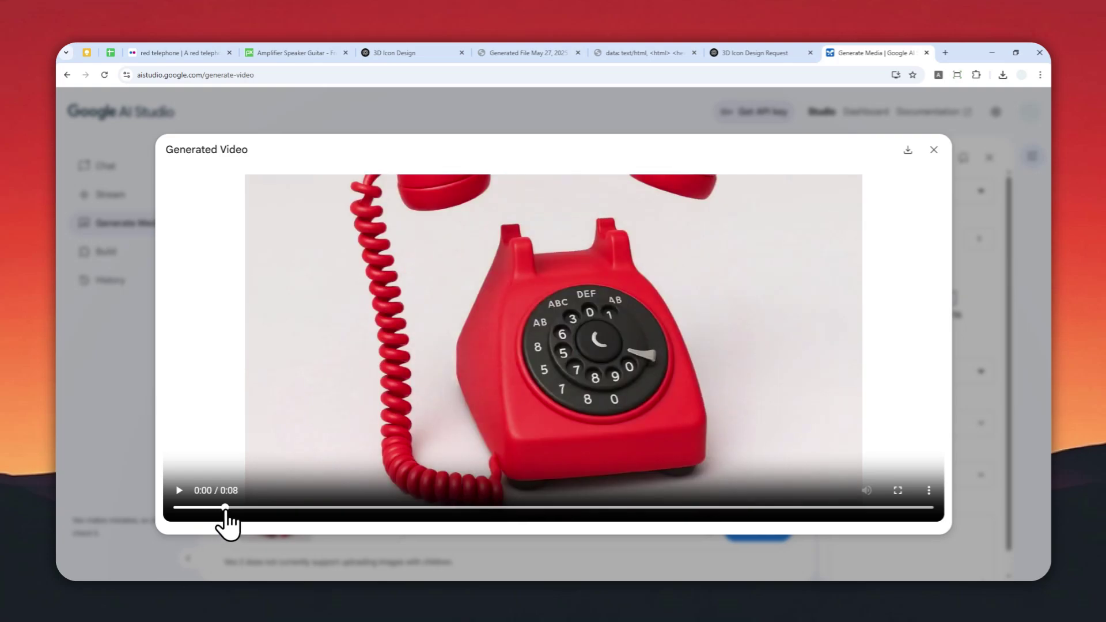
mouse_move(226, 514)
left_mouse_down()
mouse_move(179, 517)
mouse_move(222, 519)
left_mouse_up()
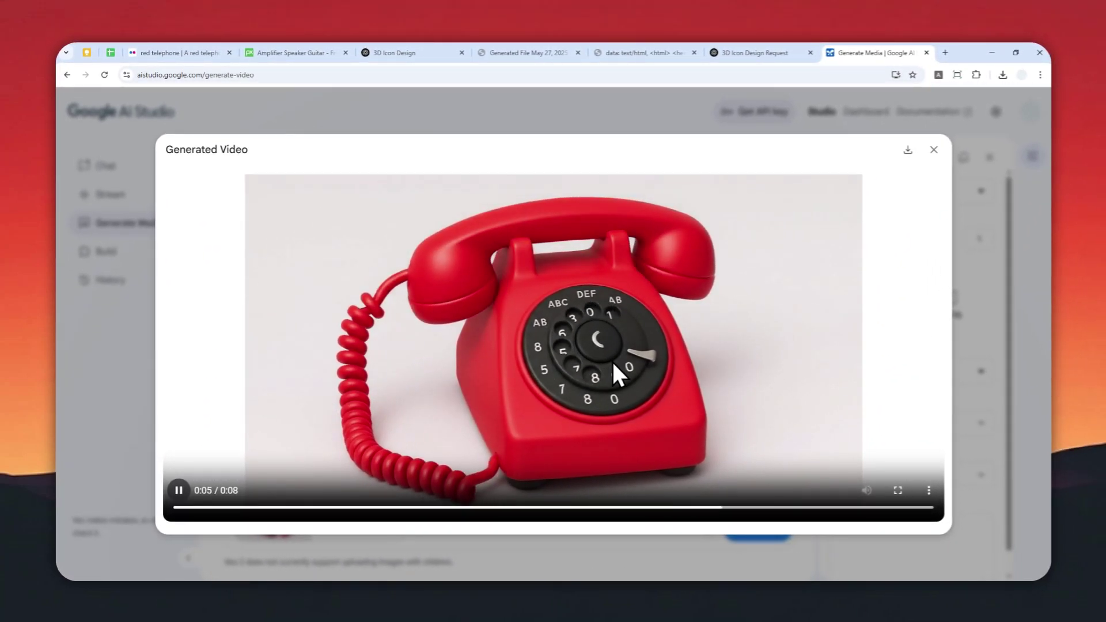
left_click(906, 150)
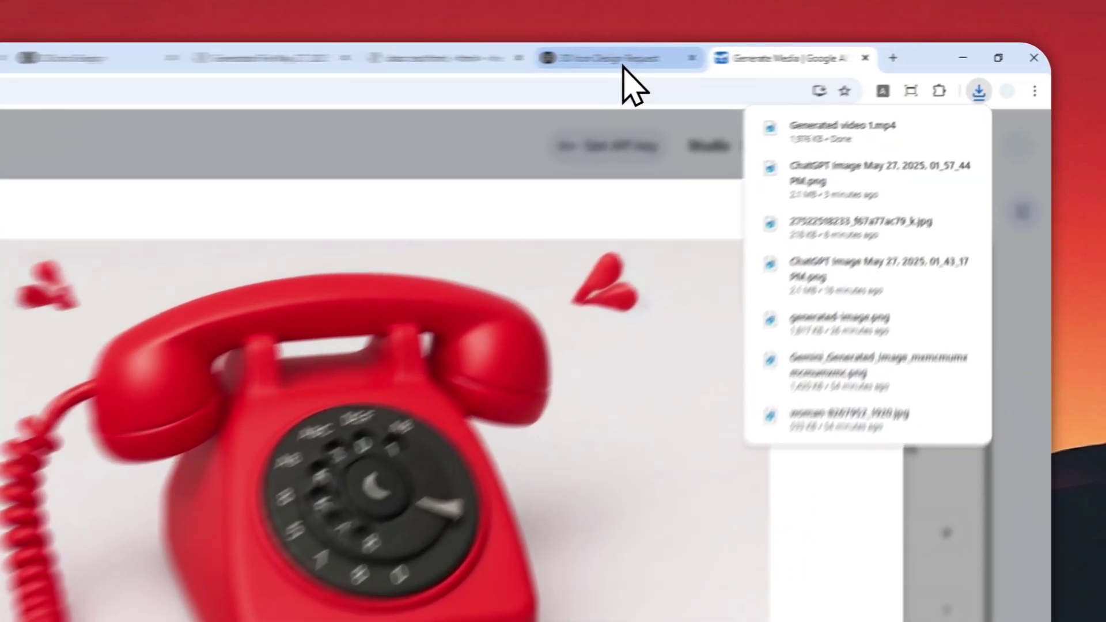
Step: Glance at the ChatGPT icon chat, return to AI Studio and close the Generated Video viewer
left_click(760, 54)
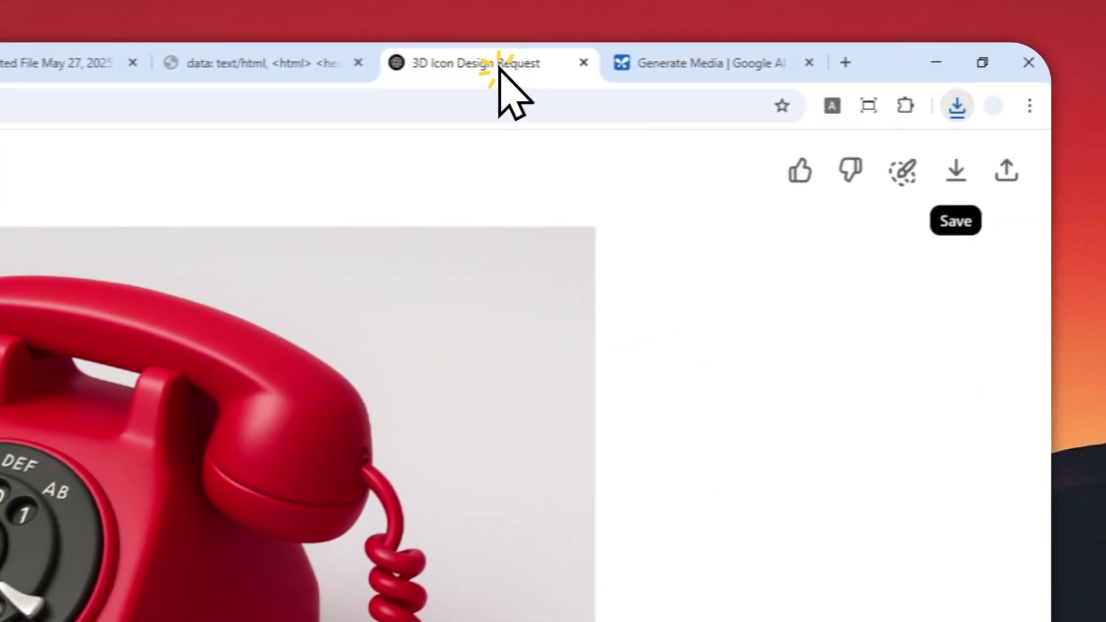
left_click(683, 56)
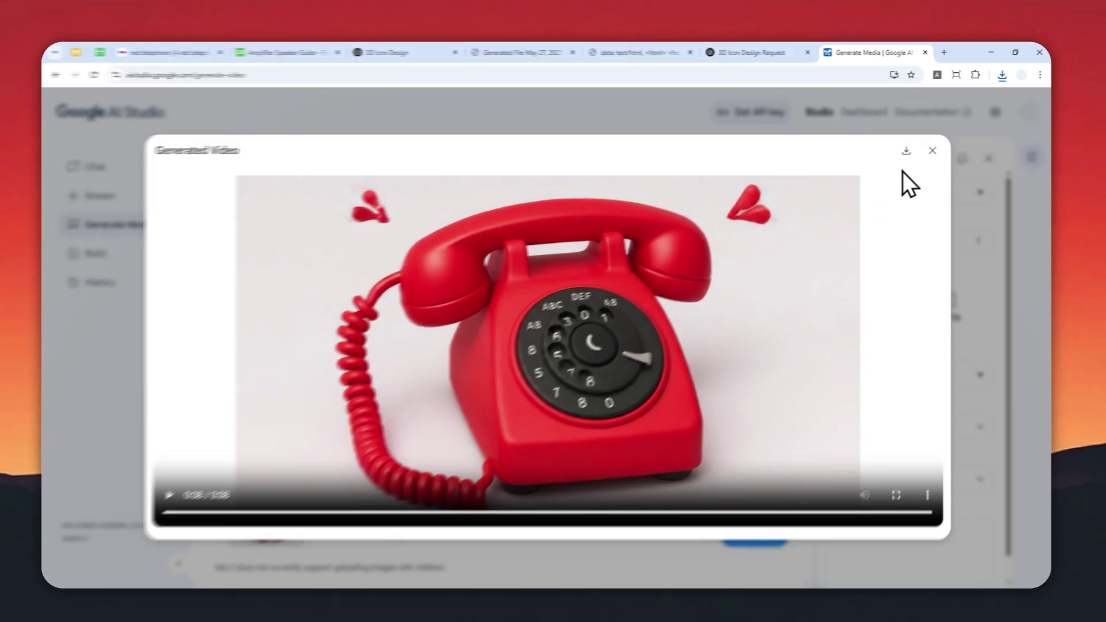
left_click(933, 150)
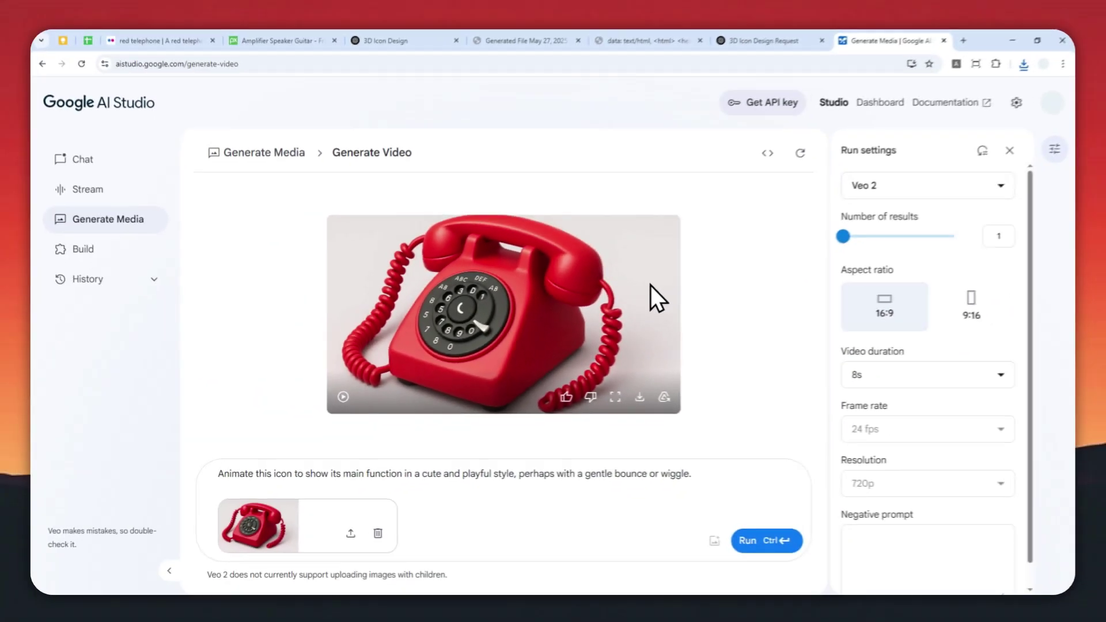